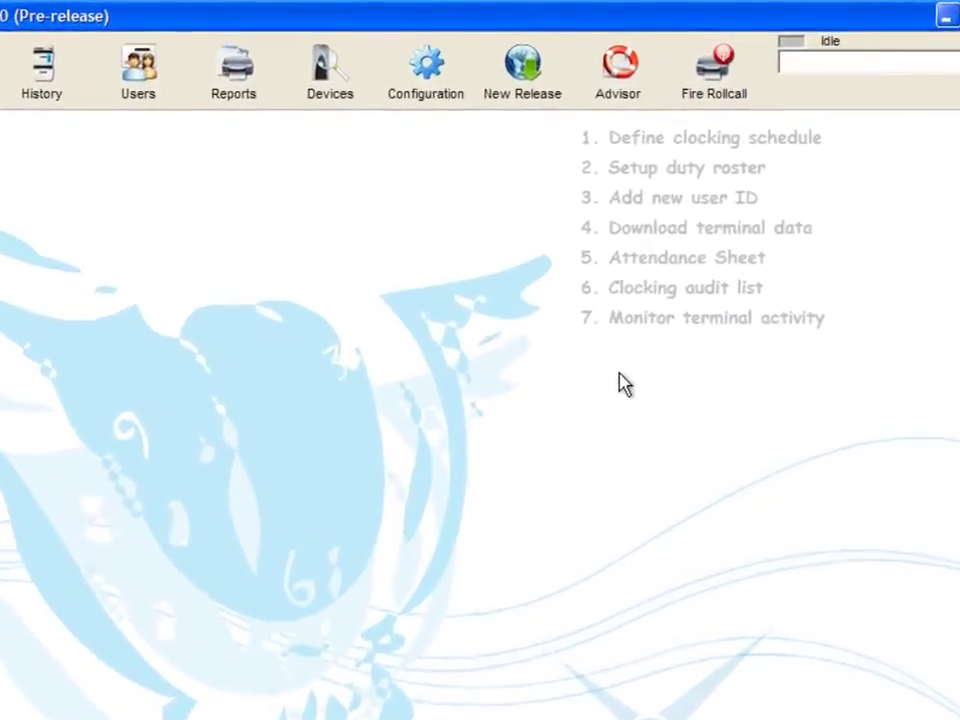
Open the System Configuration window from the Configuration toolbar button.
click(418, 88)
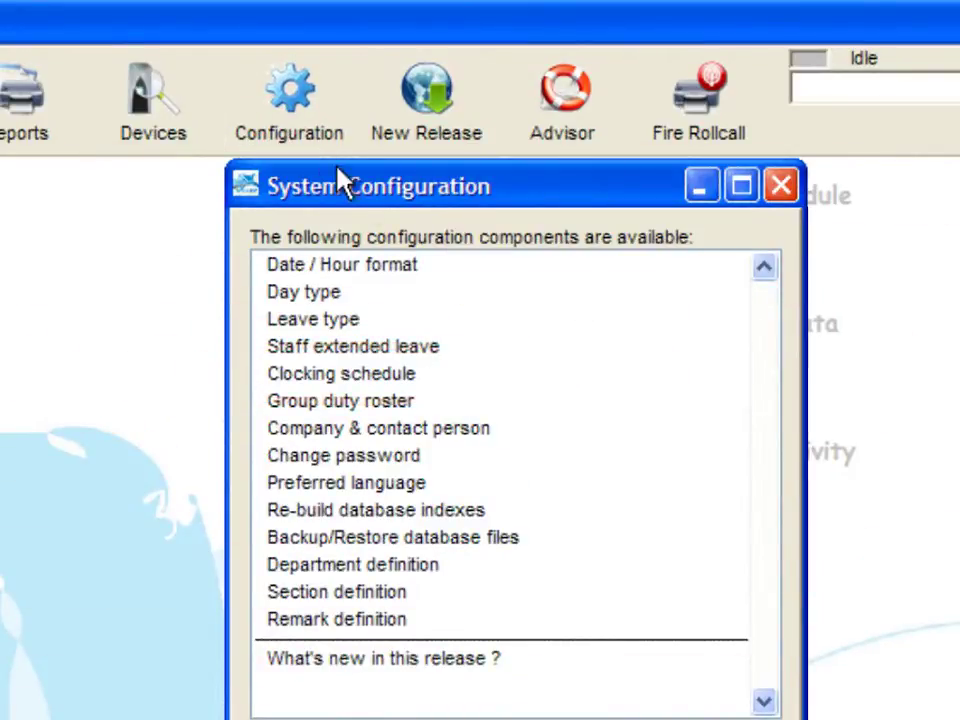
Open the Clocking schedule setup and edit schedule 0's Weekly clocking times.
double_click(425, 381)
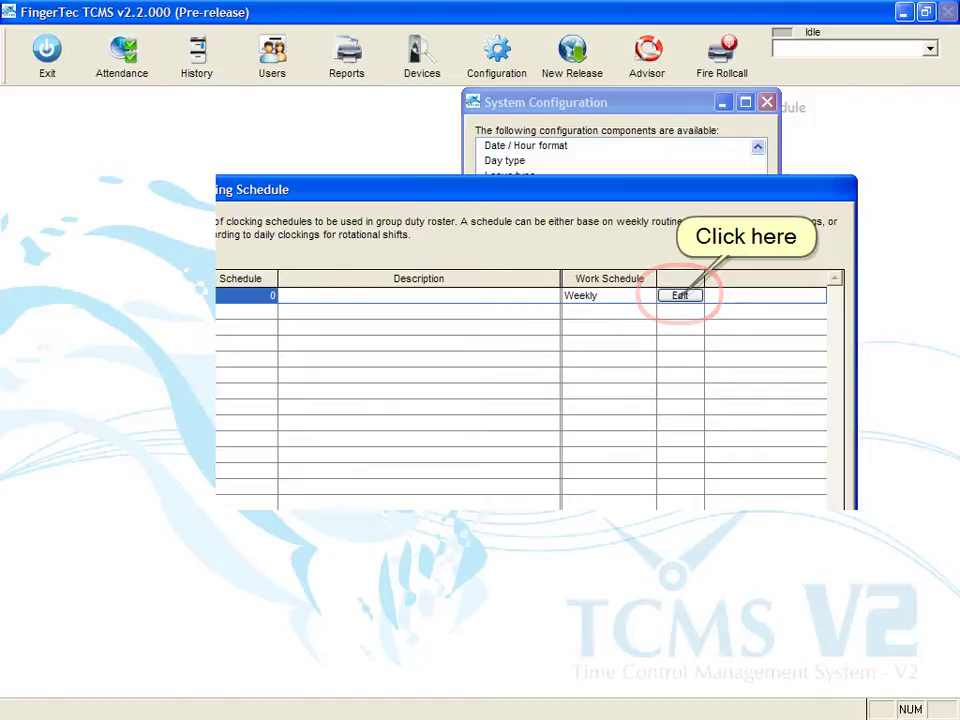
click(693, 296)
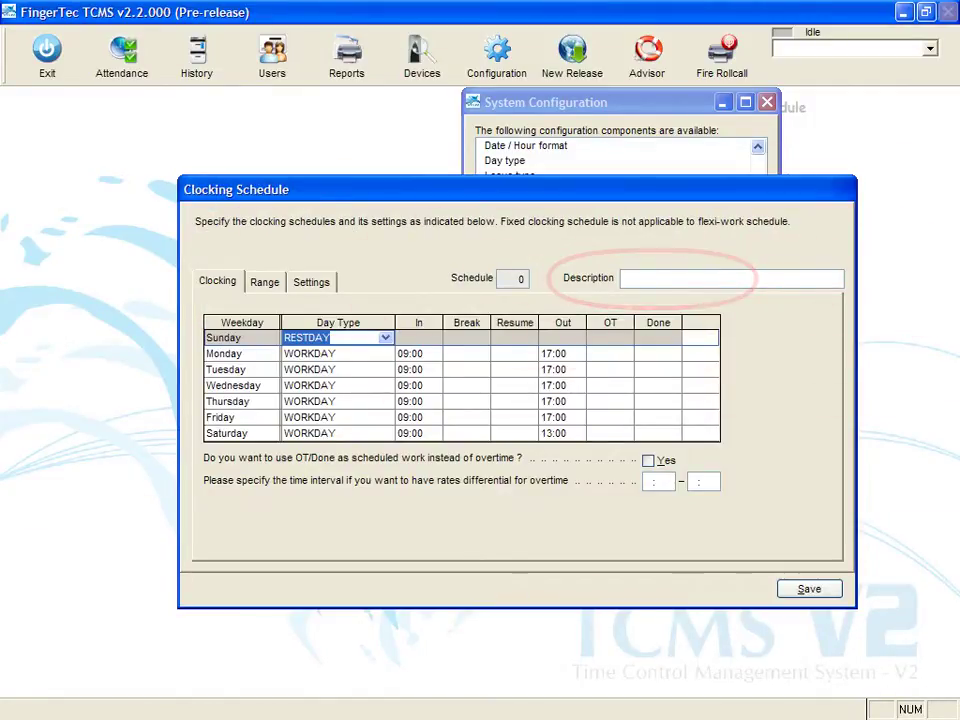
Describe schedule 0 as 'Normal Working Hours' and make Saturday a RESTDAY with no In time.
click(681, 280)
text(Normal Working Hours)
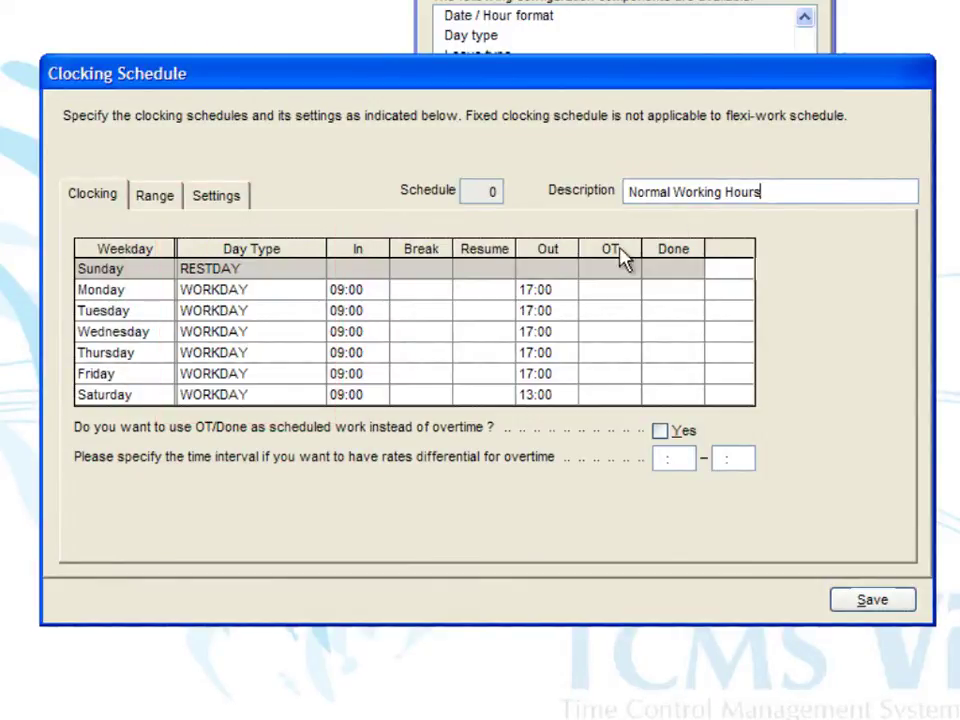
click(320, 395)
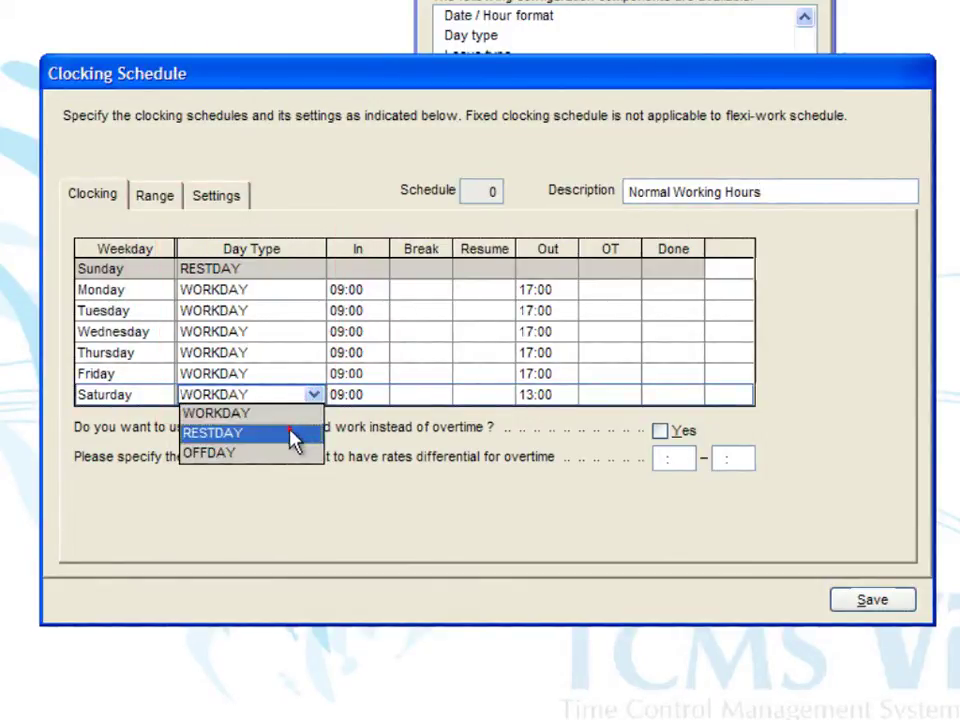
click(352, 433)
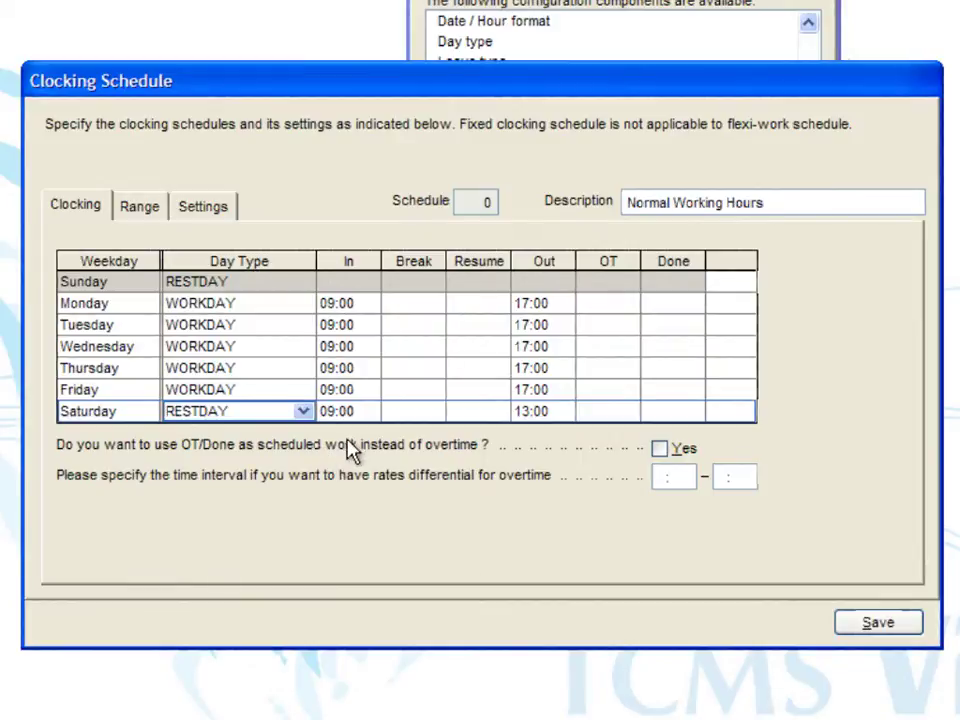
key(Tab)
key(shift+Home)
key(Delete)
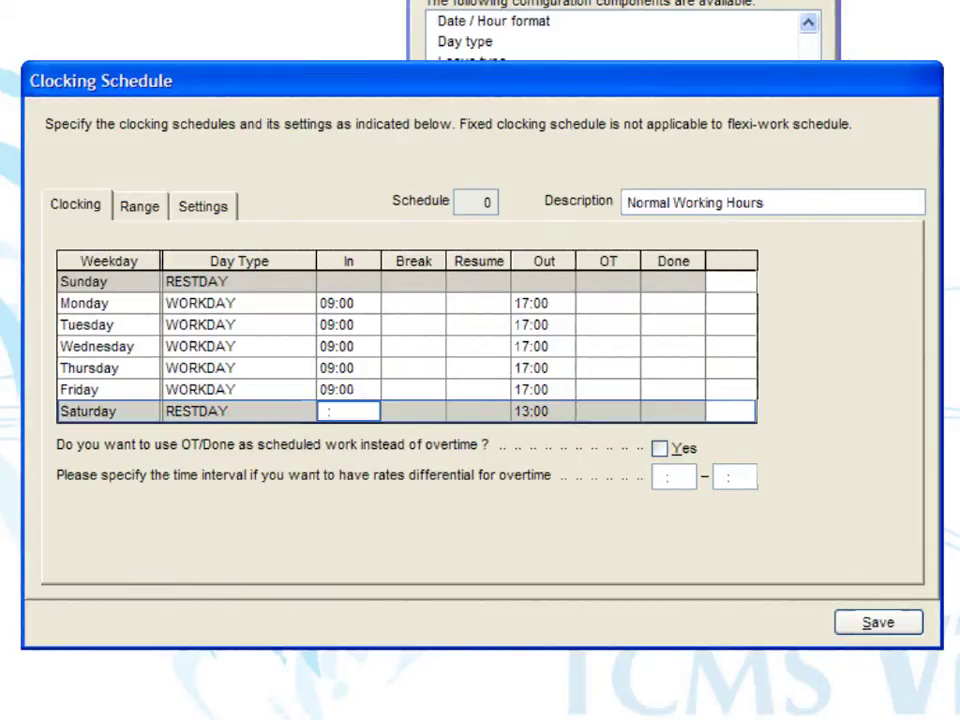
Enter a 12:30 Break time for Monday through Friday.
key(Up)
key(Up)
key(Up)
key(Up)
key(Up)
key(Right)
text(1230)
key(Down)
text(1230)
key(Down)
text(1230)
key(Down)
text(1230)
Enter a 13:30 Resume time for the weekdays.
key(Down)
text(1230)
key(Down)
key(Up)
key(Up)
key(Up)
key(Up)
key(Up)
key(Right)
text(1330)
key(Down)
text(1330)
key(Down)
text(1330)
key(Down)
text(1330)
key(Down)
key(Up)
key(Up)
key(Up)
key(Up)
key(Up)
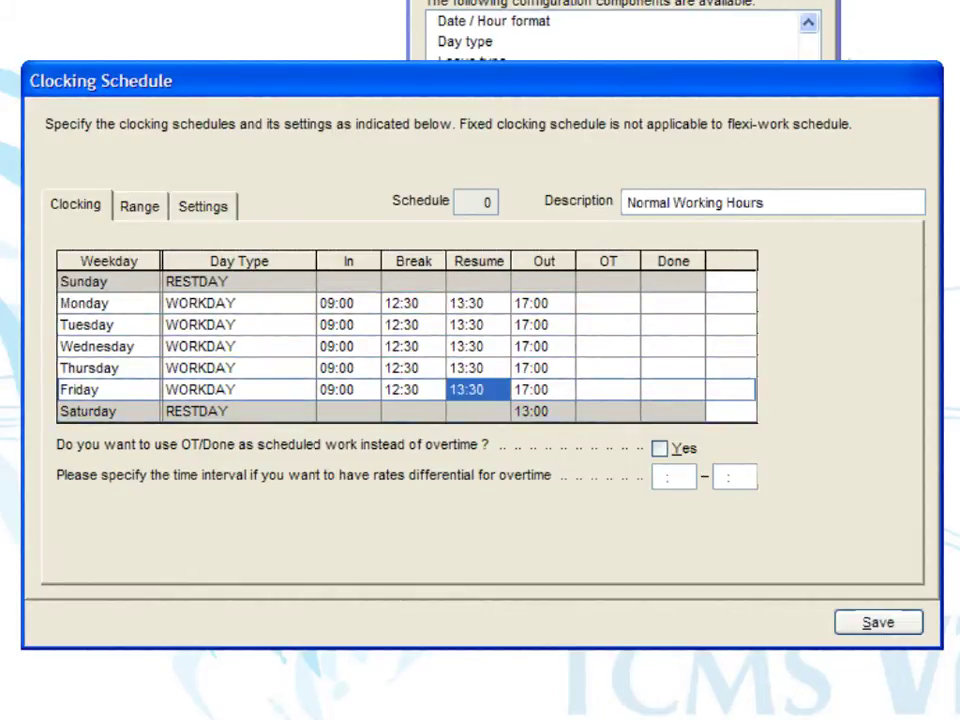
Set the weekday Out time to 18:00.
key(Right)
text(1800)
key(Down)
text(1800)
key(Down)
text(1800)
key(Down)
text(1800)
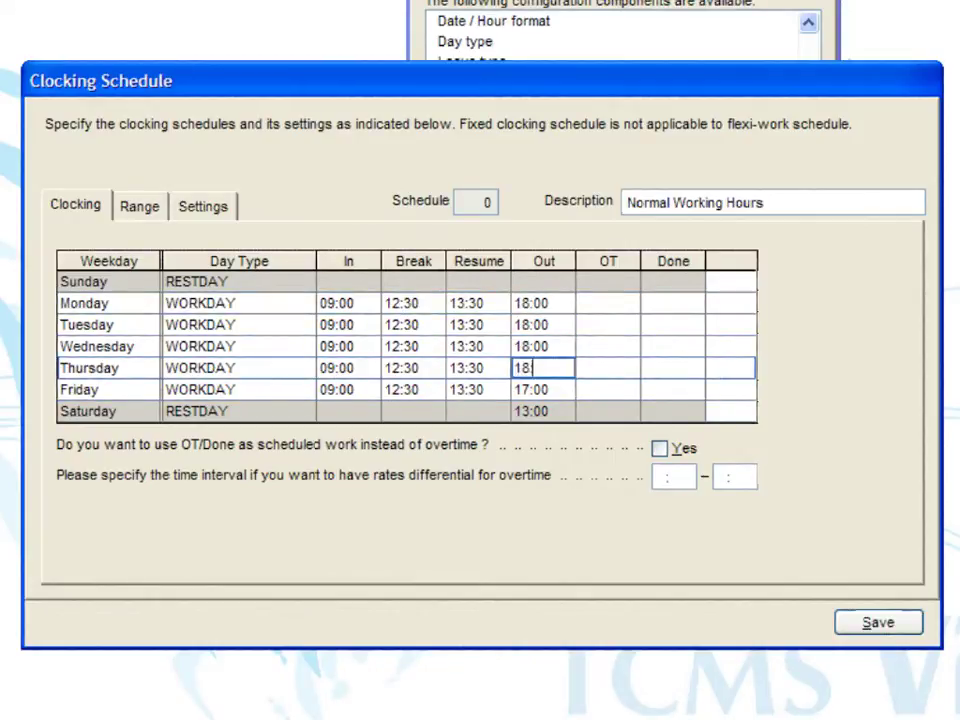
key(Down)
text(1800)
key(Down)
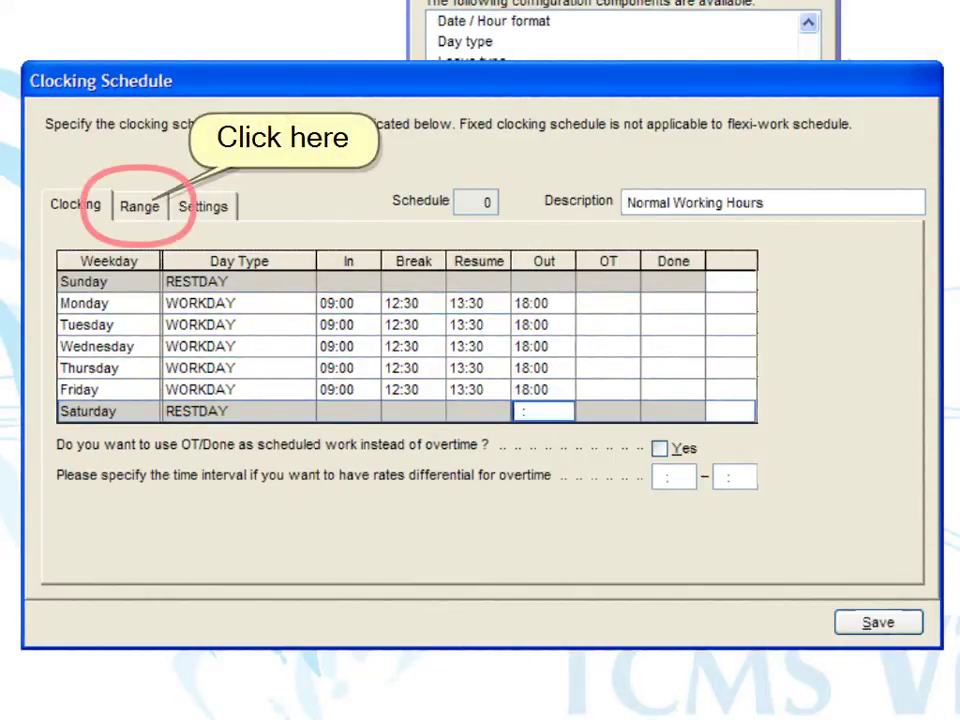
click(147, 222)
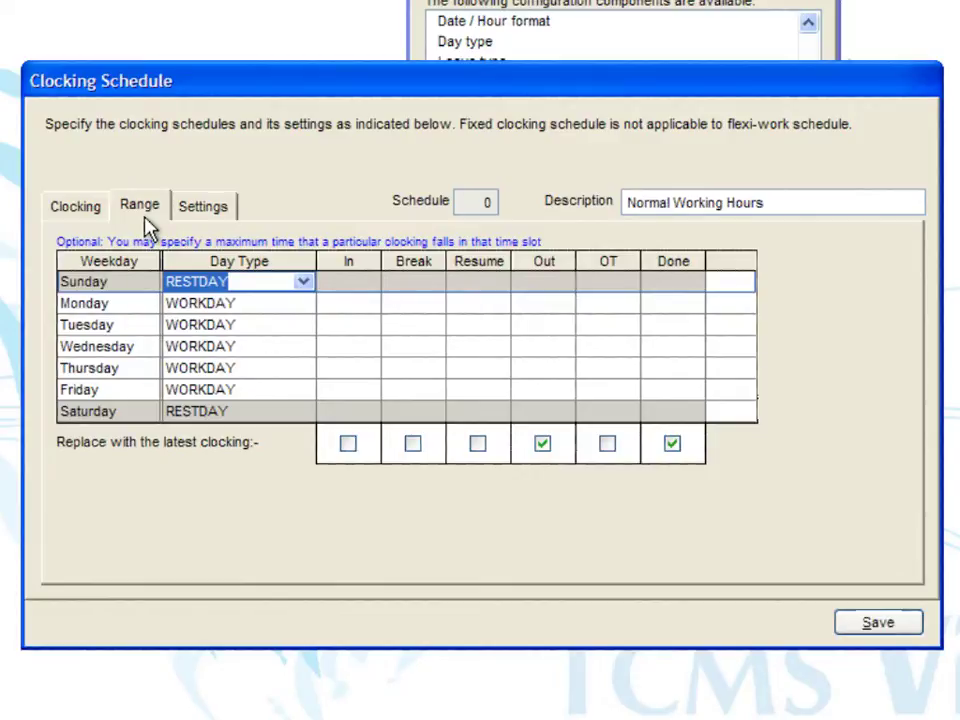
Limit the In clocking range to 12:00 for Monday through Friday.
click(313, 304)
click(318, 302)
text(12:)
key(Down)
text(12)
key(Down)
text(12)
key(Down)
text(12)
key(Down)
text(12)
key(Down)
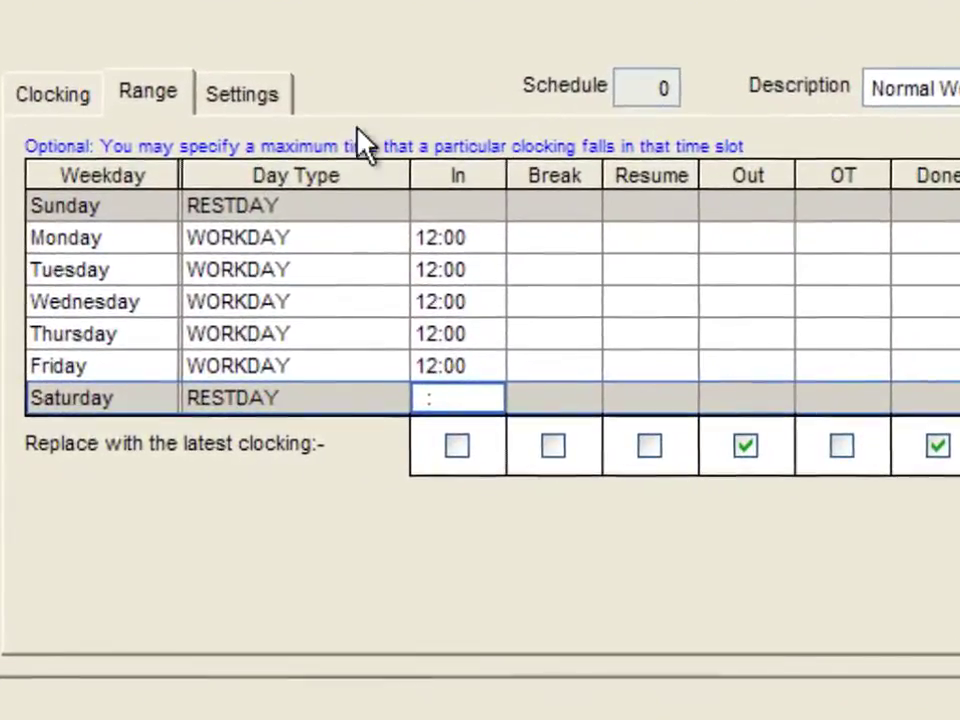
click(262, 133)
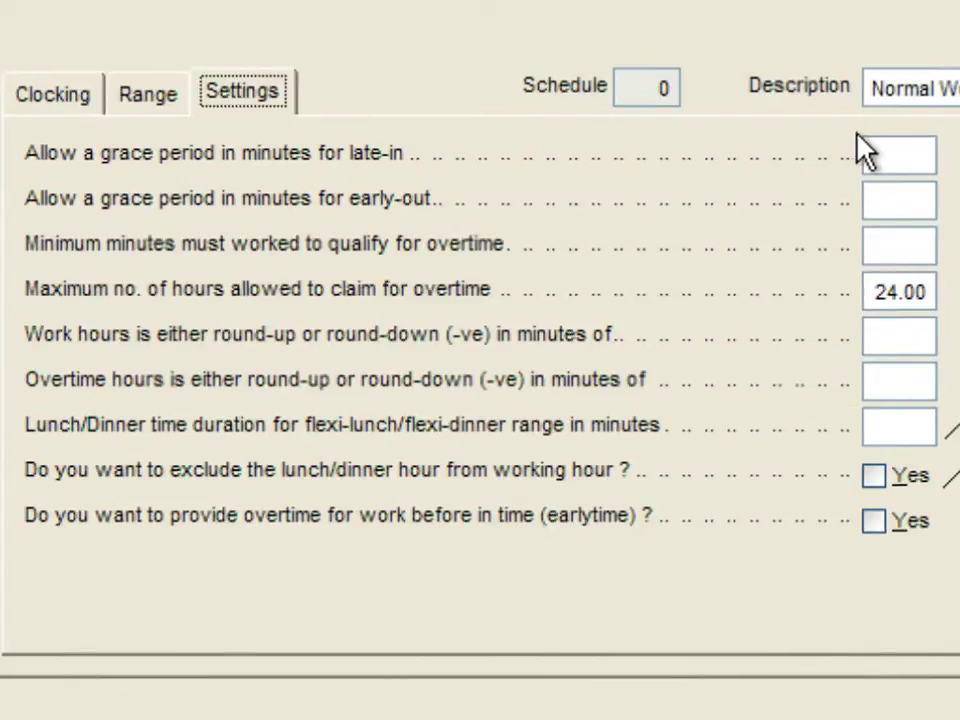
Set 15-minute late-in and early-out grace periods and a 60-minute minimum for overtime.
click(885, 148)
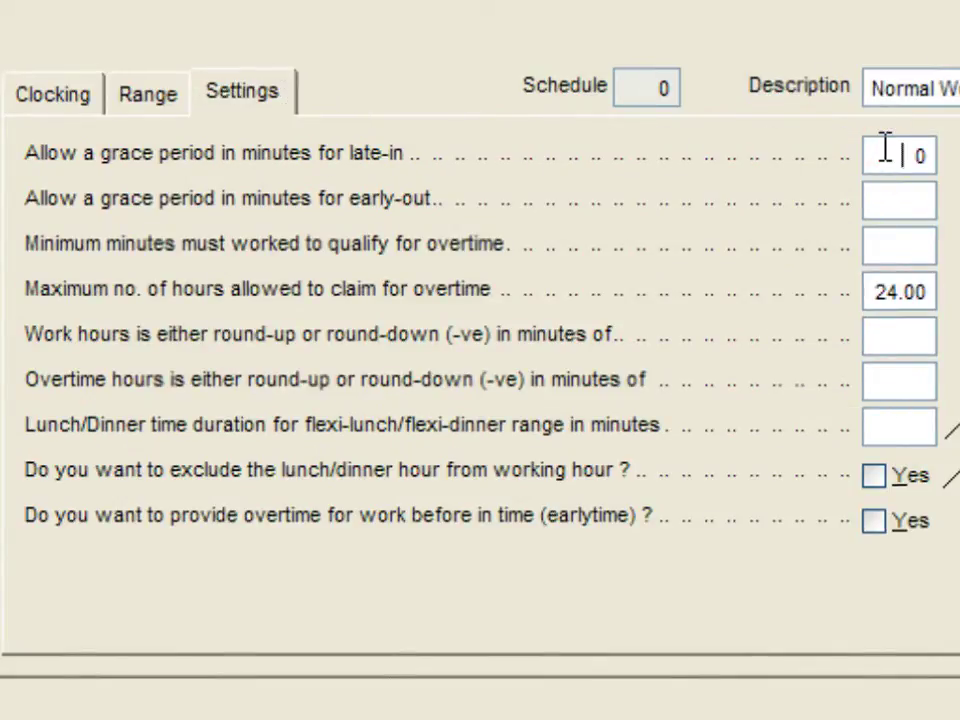
text(15)
click(885, 201)
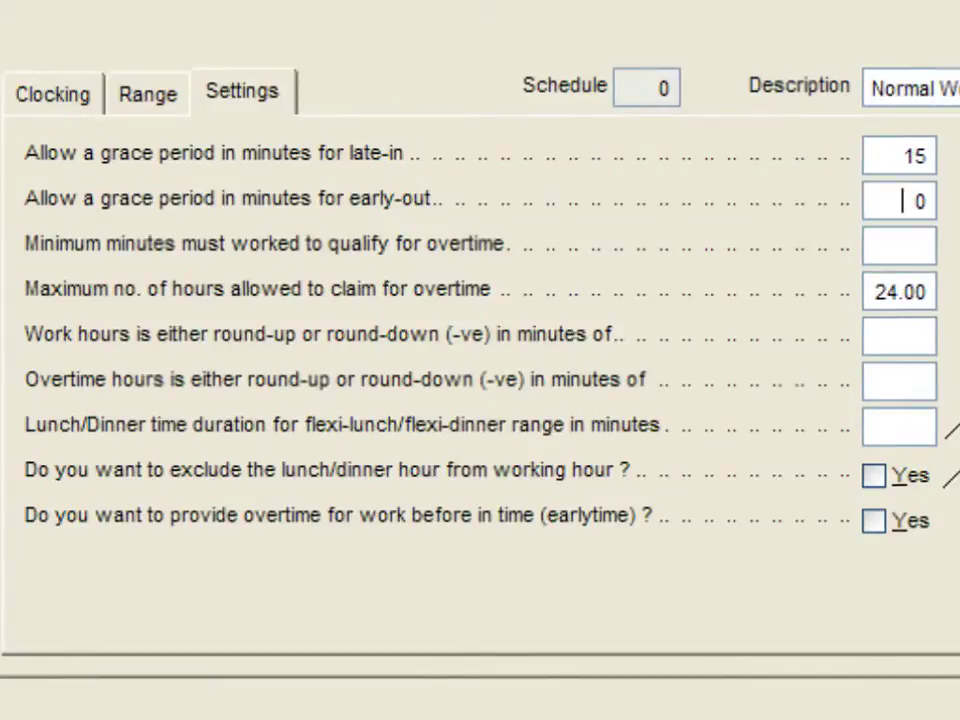
text(15)
key(Tab)
text(60)
key(Tab)
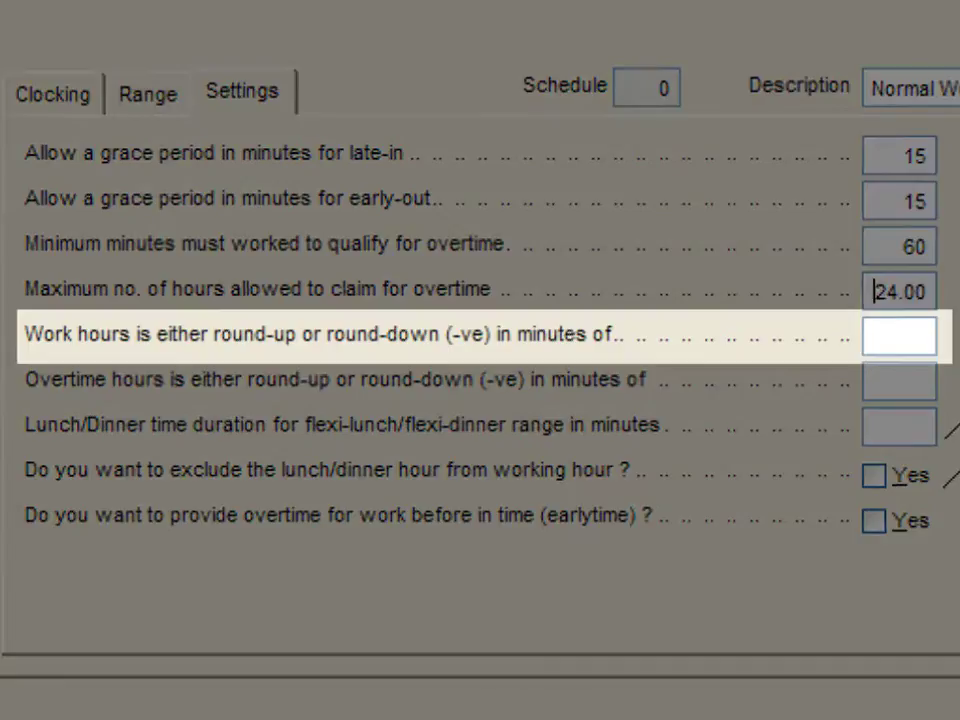
Round work hours by 15 minutes and overtime hours by -15 minutes.
click(900, 337)
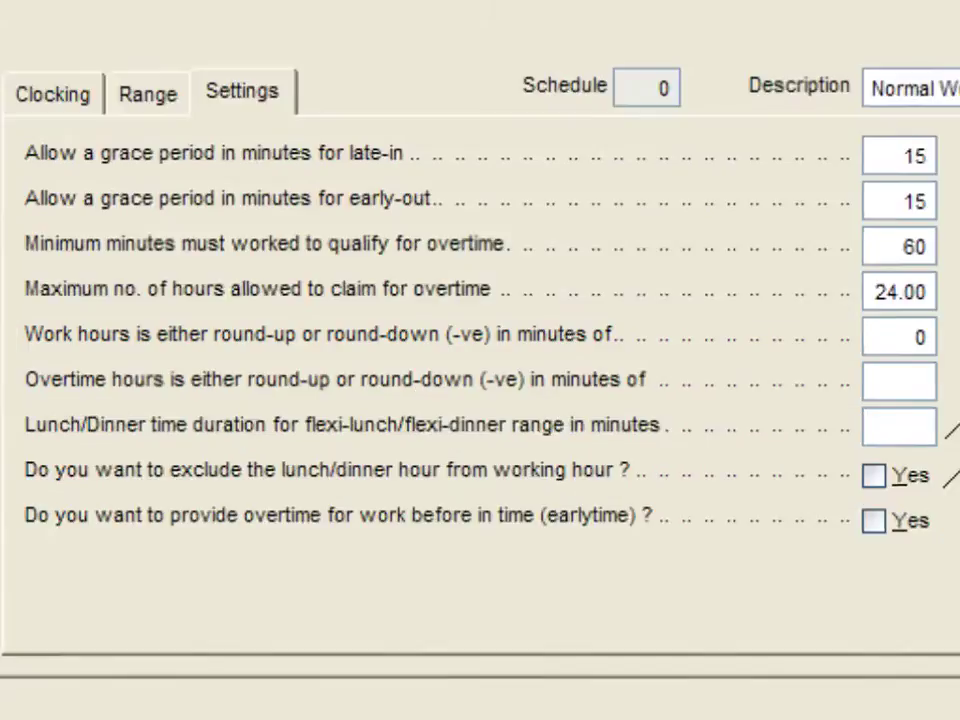
text(15)
click(900, 381)
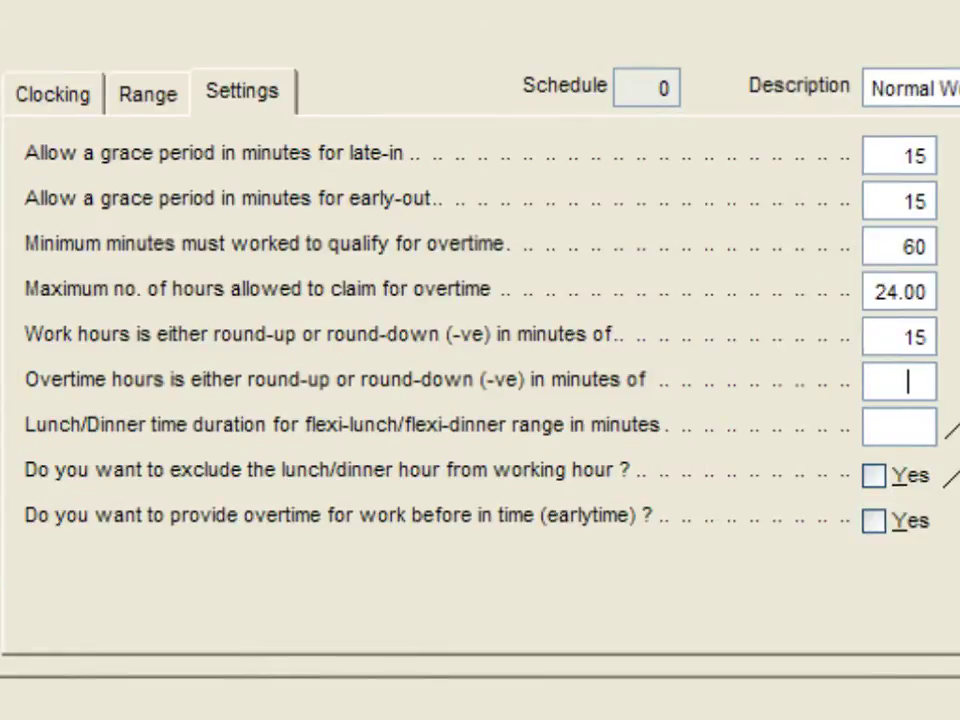
text(-15)
key(Tab)
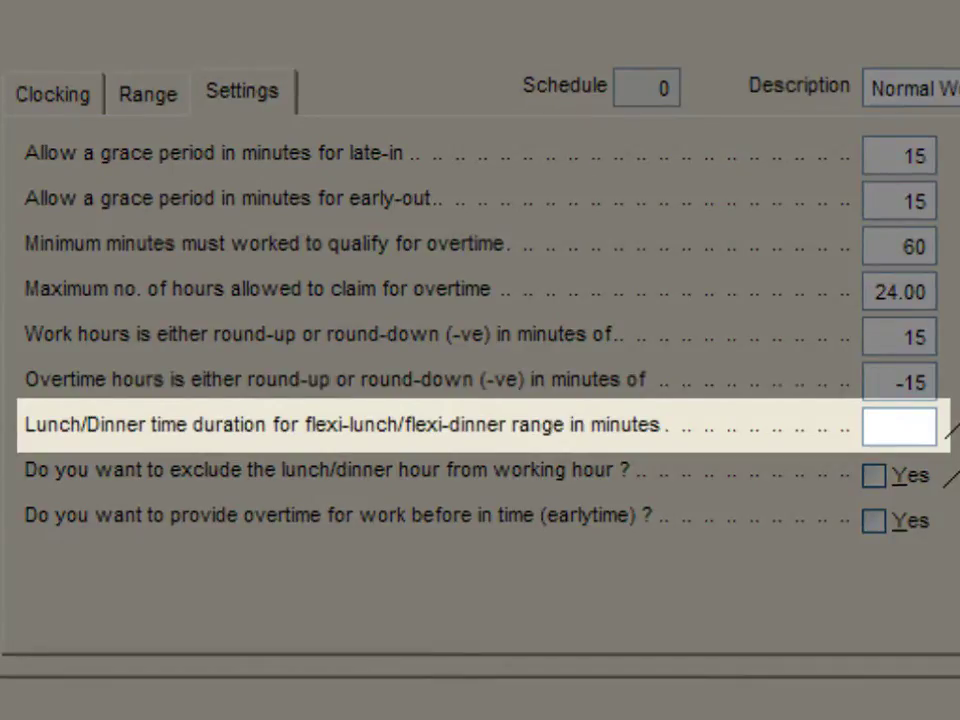
Exclude the lunch/dinner hour from working hours.
key(Tab)
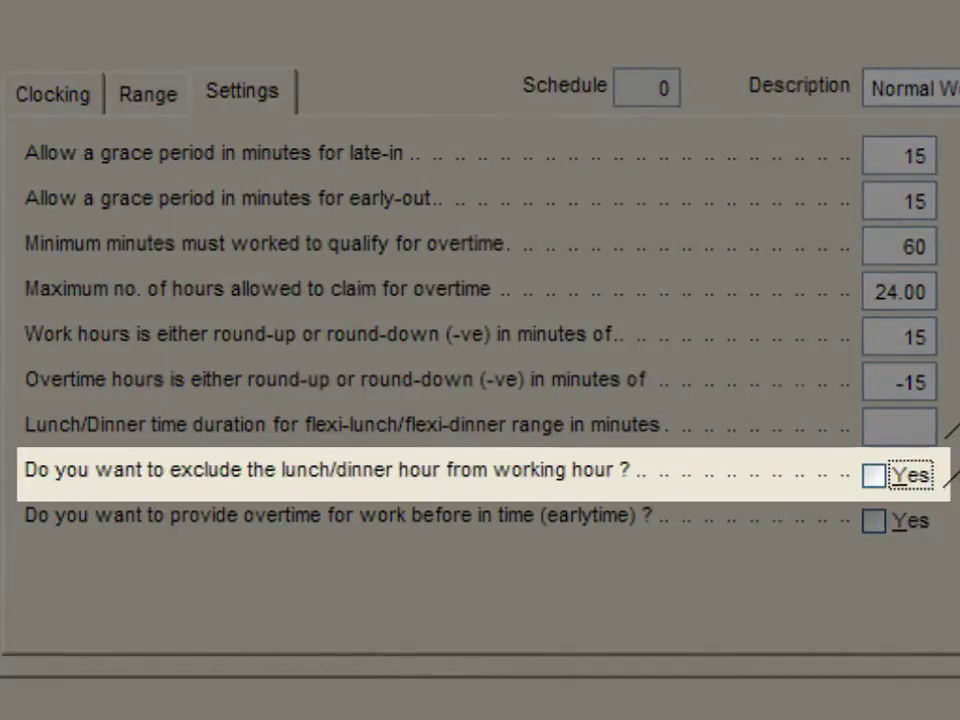
key(space)
key(Tab)
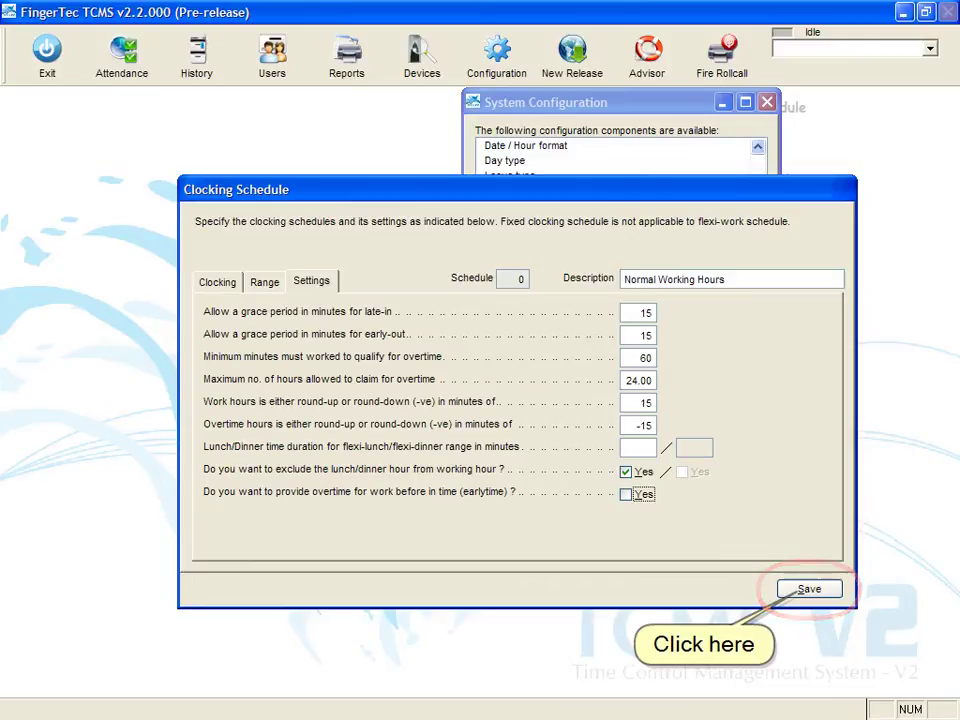
Save schedule 0, close the Clocking Schedule list, and open Group duty roster.
click(831, 590)
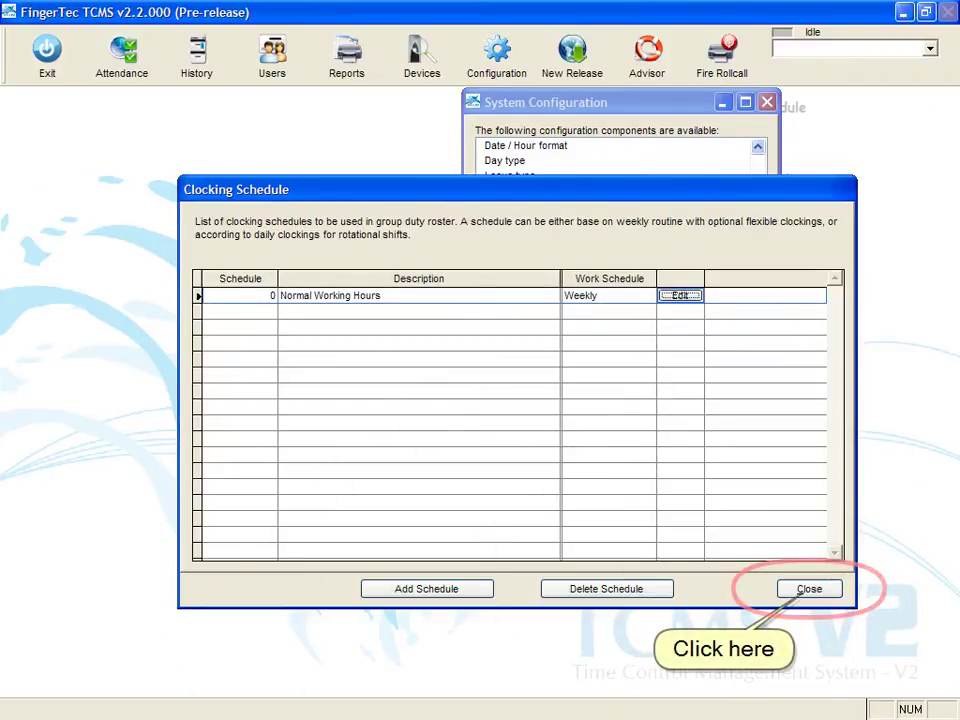
click(829, 592)
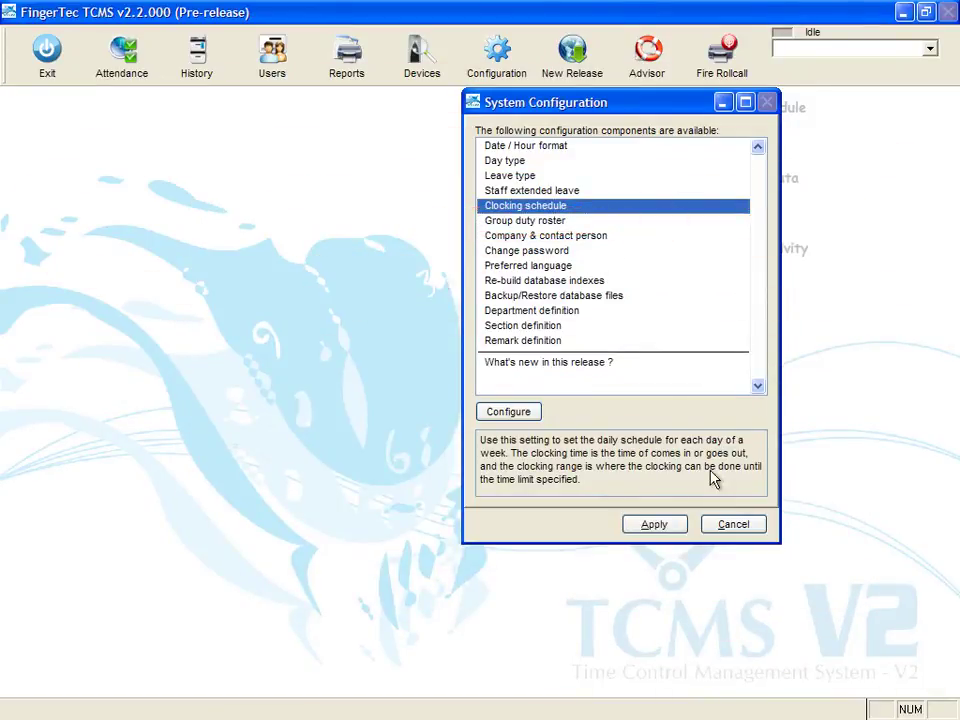
double_click(575, 221)
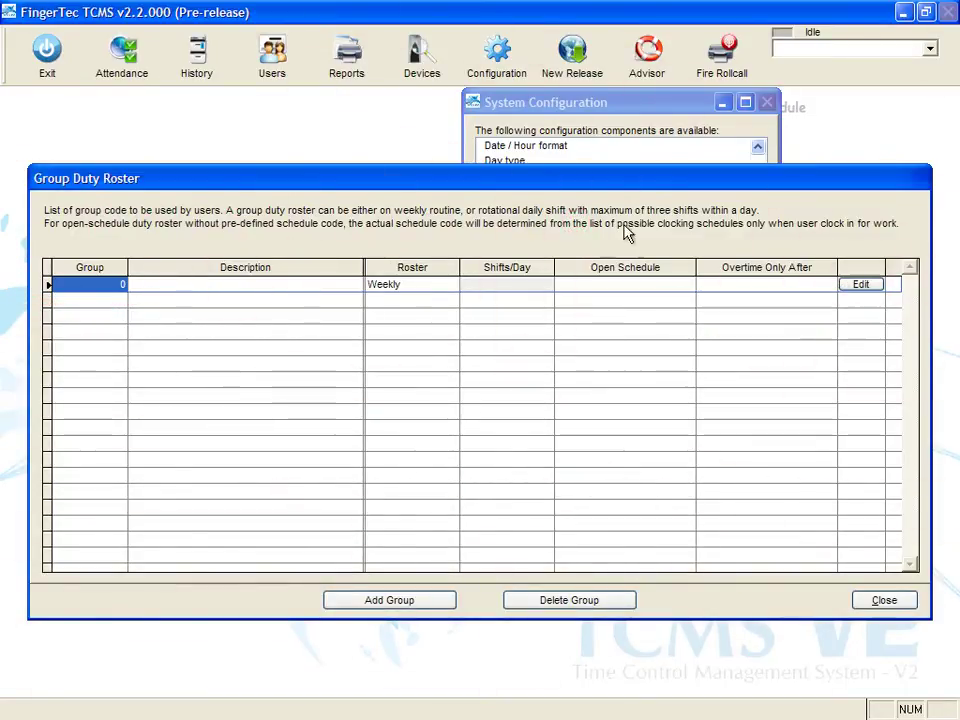
Edit group 0, describe it as 'Normal Working Hours', and launch the Auto Schedule Assistant.
click(864, 284)
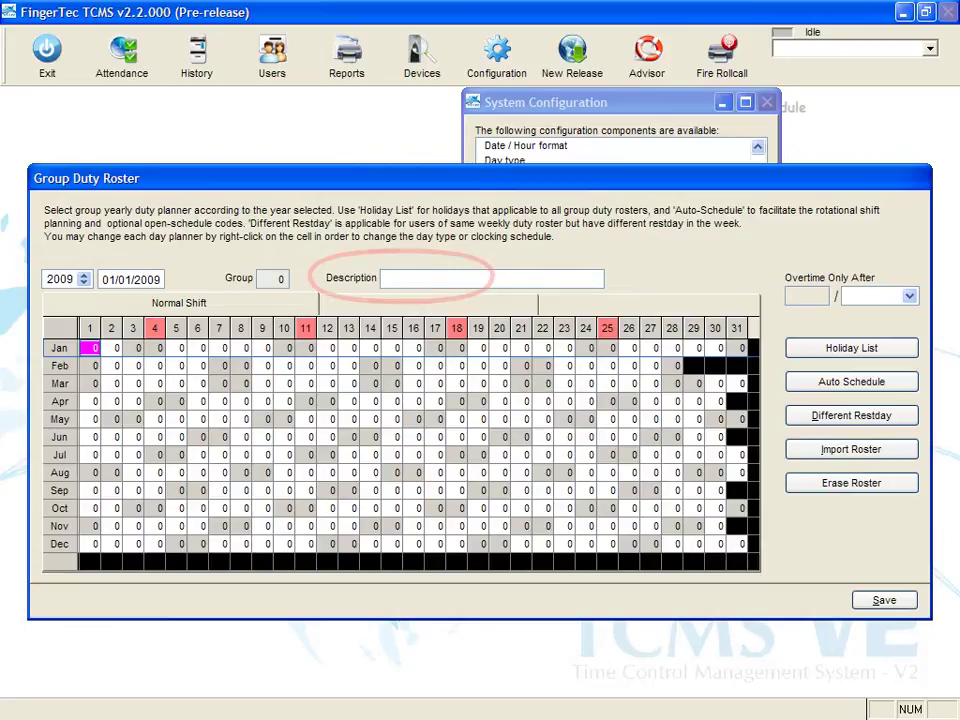
click(573, 279)
text(Normal Working Hours)
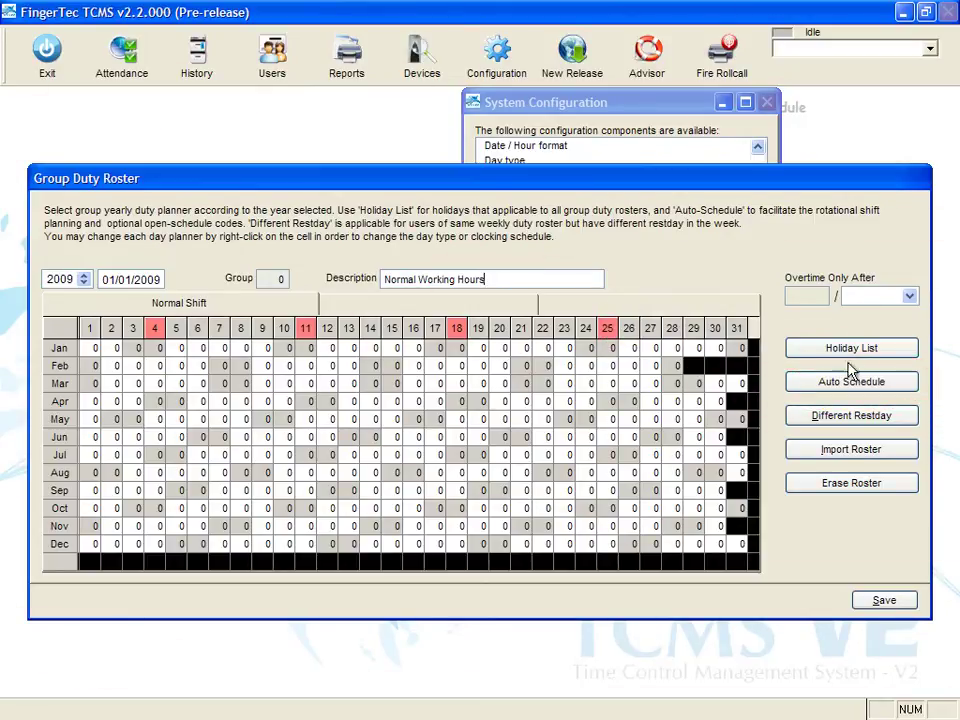
click(905, 390)
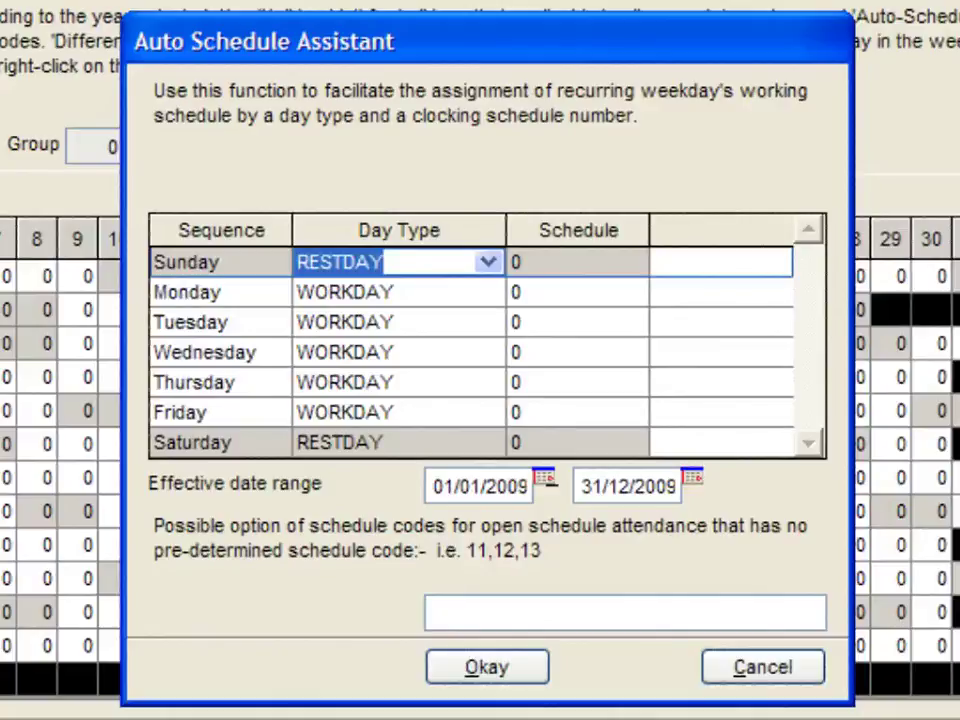
Accept the weekly auto schedule, save group 0's 2009 roster, and close the roster list.
click(556, 512)
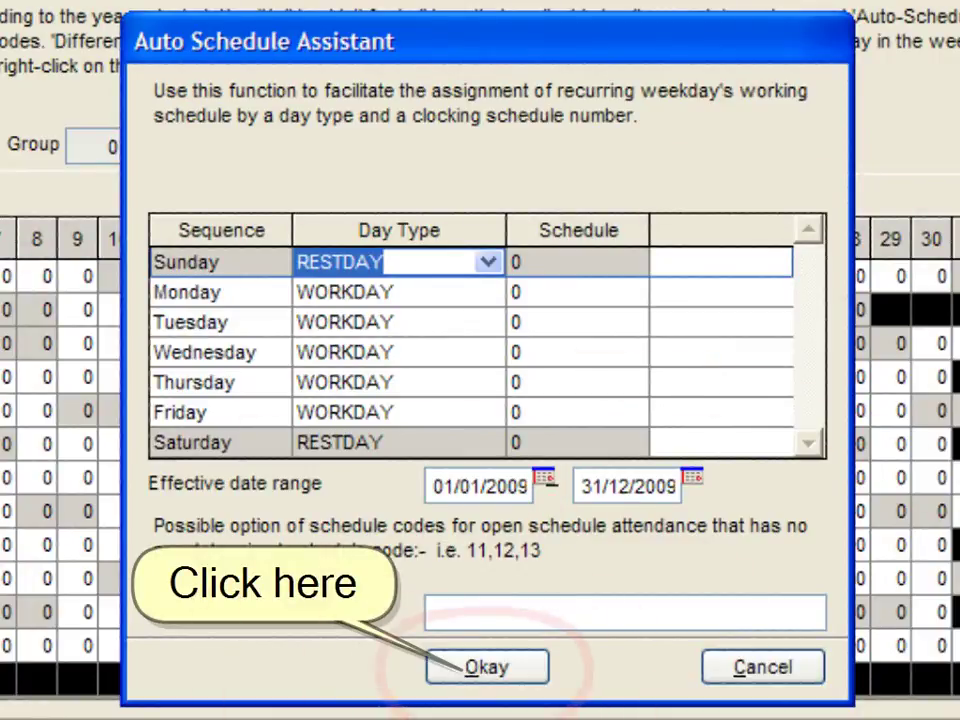
click(533, 673)
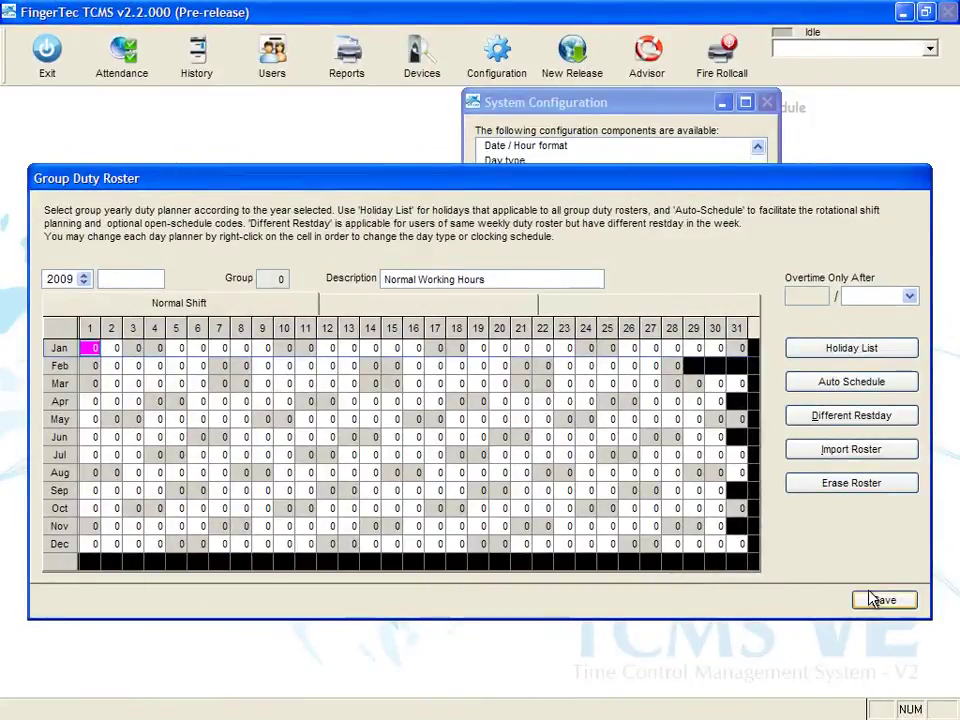
click(878, 599)
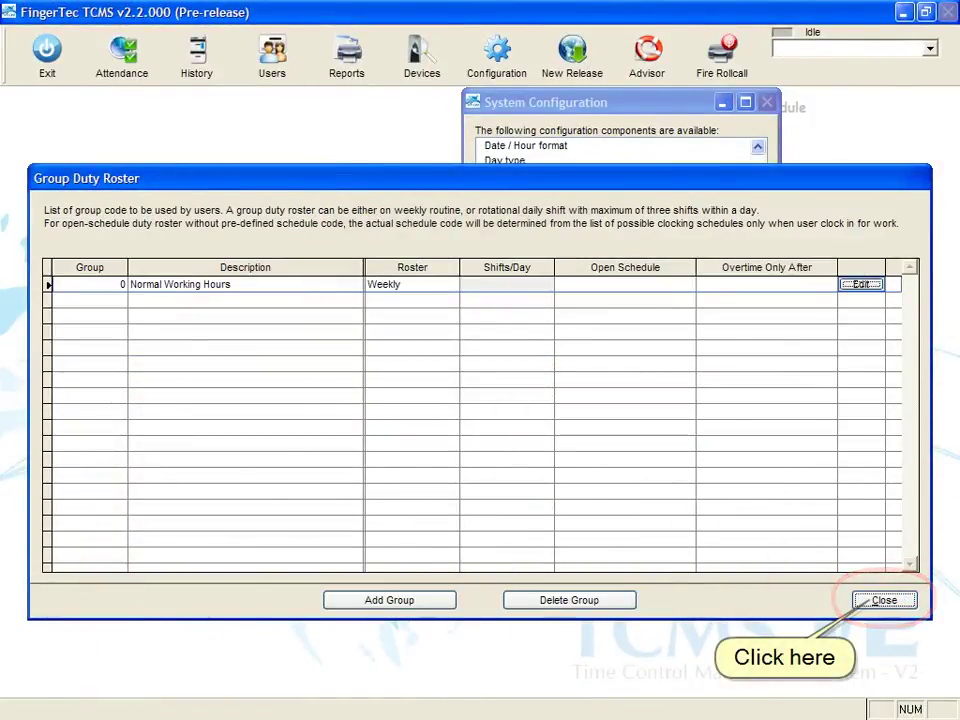
click(884, 600)
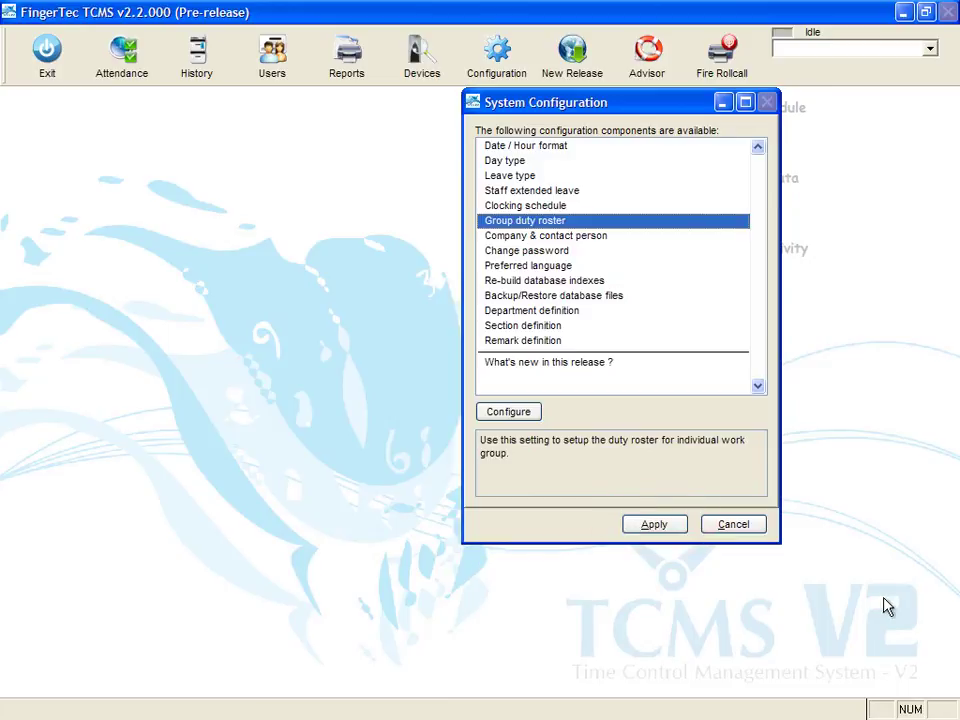
Close System Configuration and bring up the list of five users.
click(708, 530)
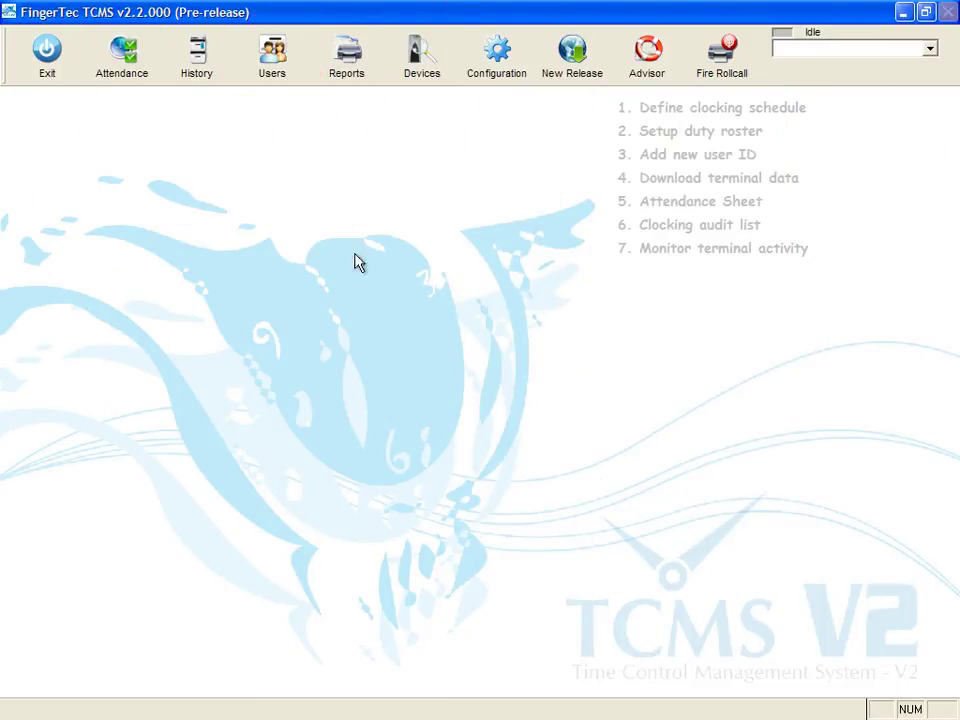
click(283, 79)
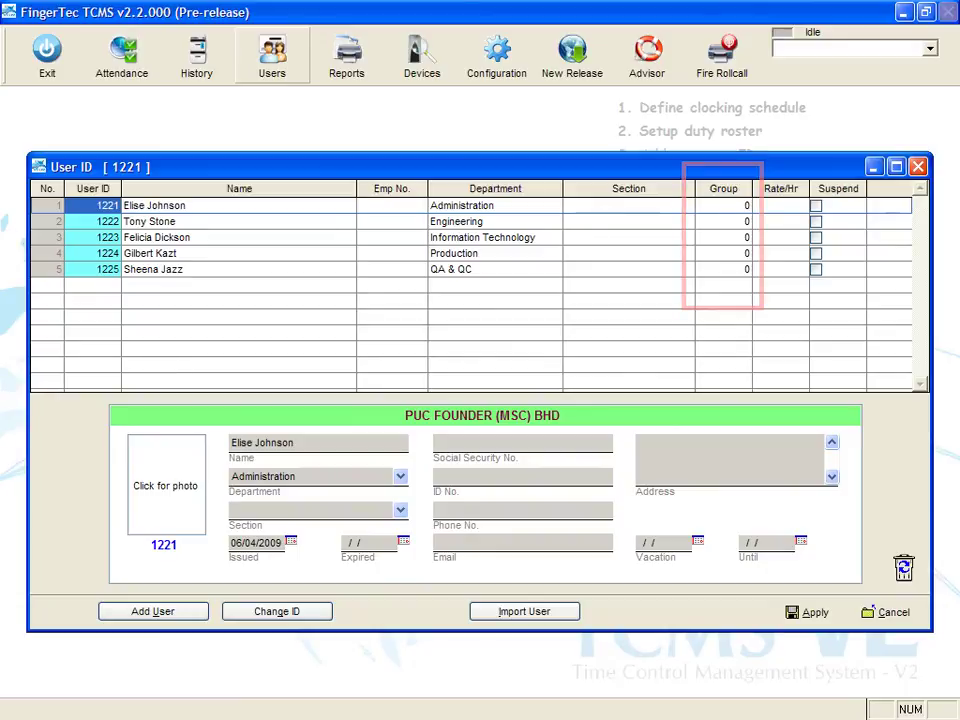
Set the third user's group to 0 Normal Working Hours and apply the assignments.
click(722, 237)
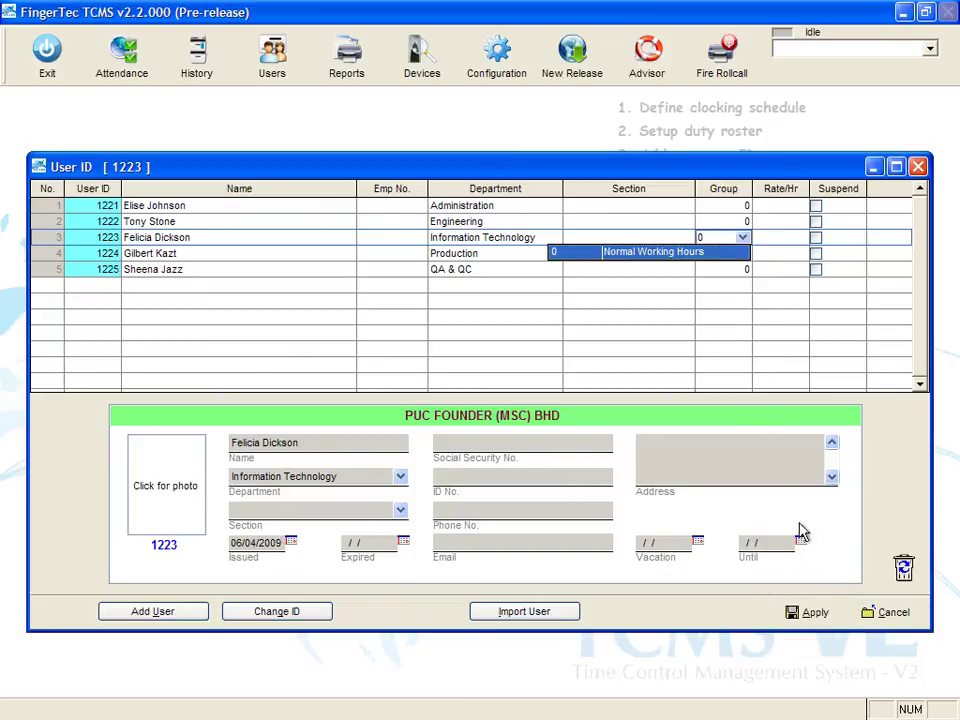
click(815, 612)
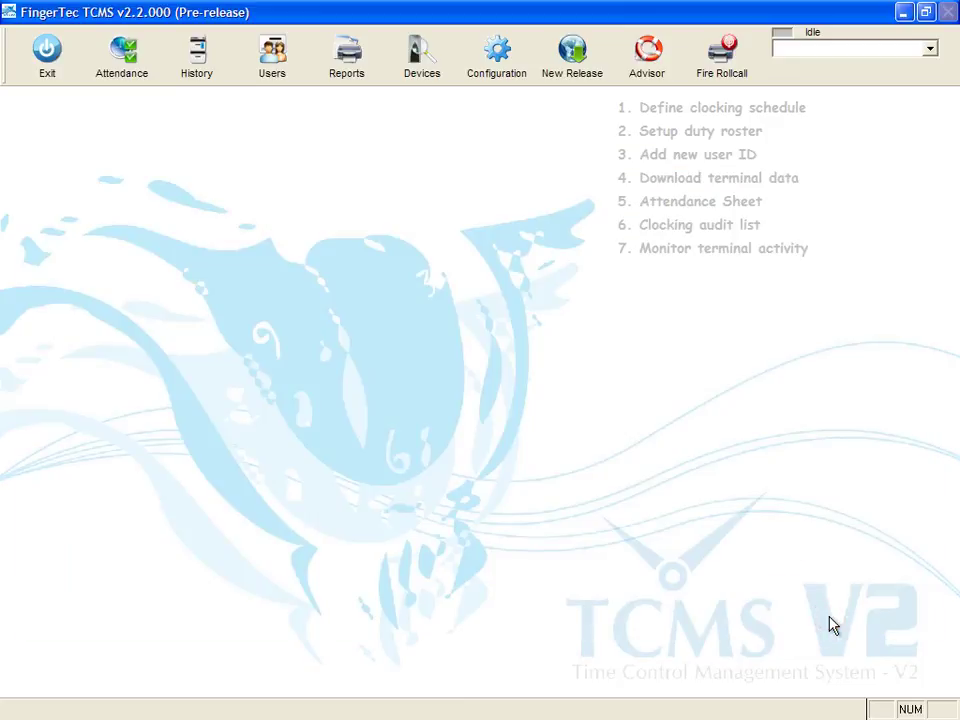